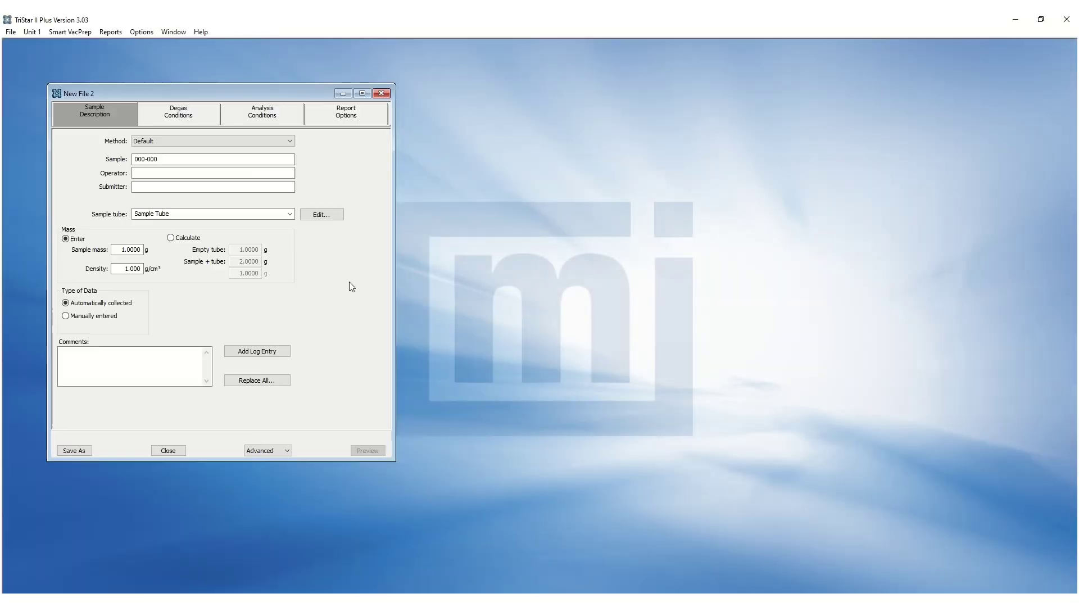
Load tube properties from the example file Nitrogen Blank Serial Number 507 Port 1.
{"action": "left_click", "coordinate": [329, 217]}
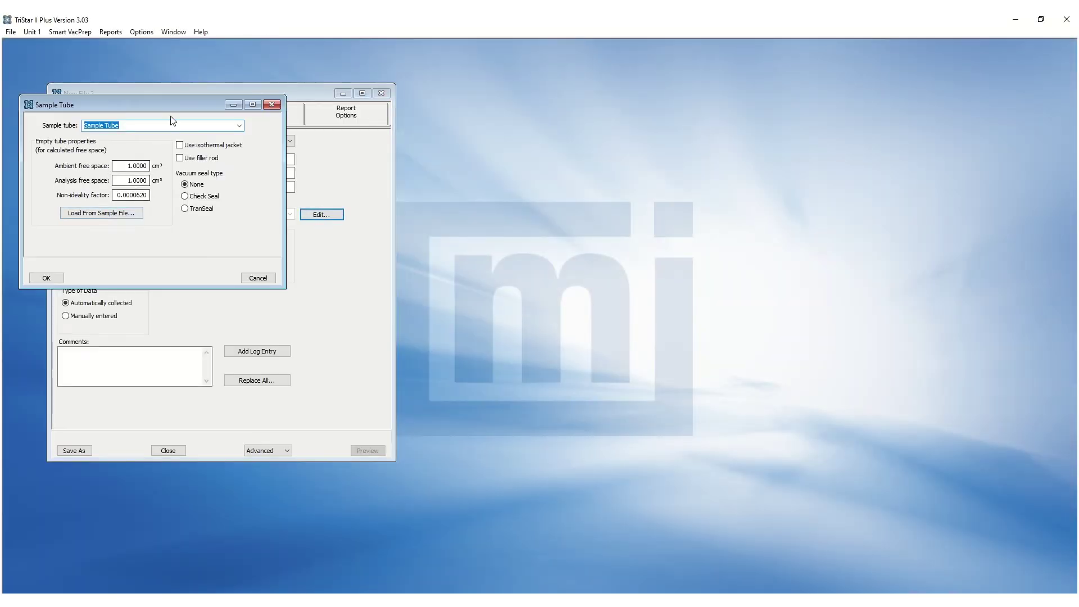
{"action": "left_click_drag", "start_coordinate": [174, 109], "coordinate": [434, 157]}
{"action": "left_click", "coordinate": [402, 263]}
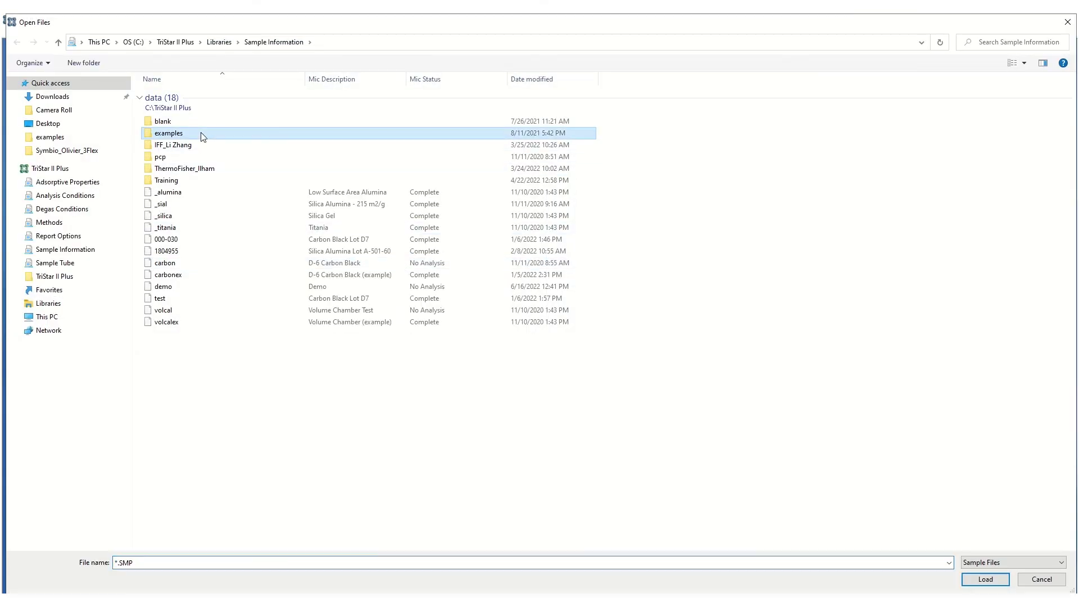
{"action": "double_click", "coordinate": [201, 136]}
{"action": "double_click", "coordinate": [213, 390]}
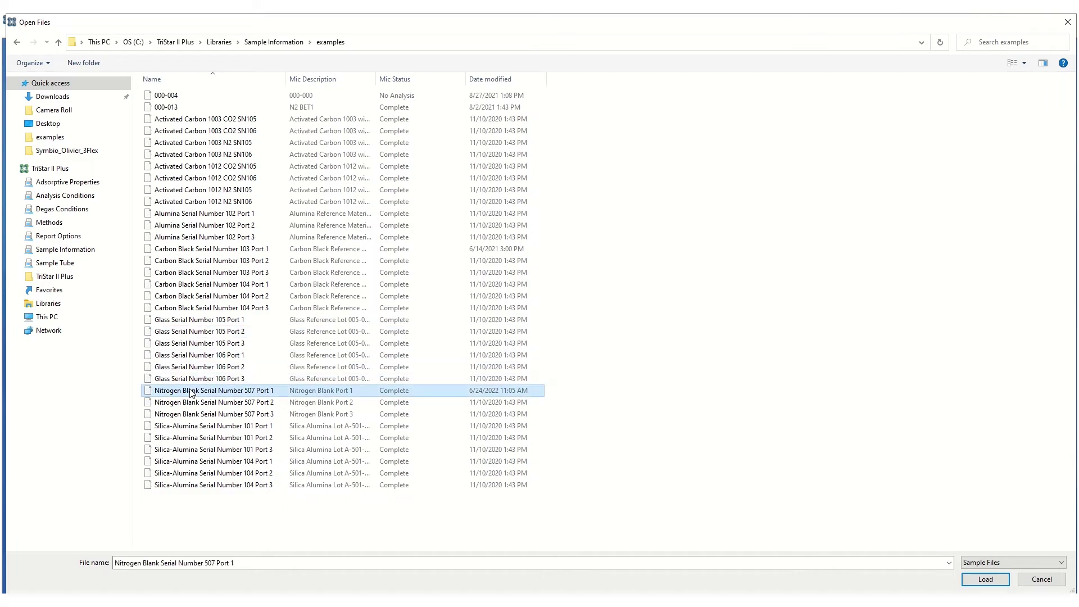
Rename the tube to 'Blank tube example 1' with isothermal jacket and filler rod enabled.
{"action": "double_click", "coordinate": [393, 175]}
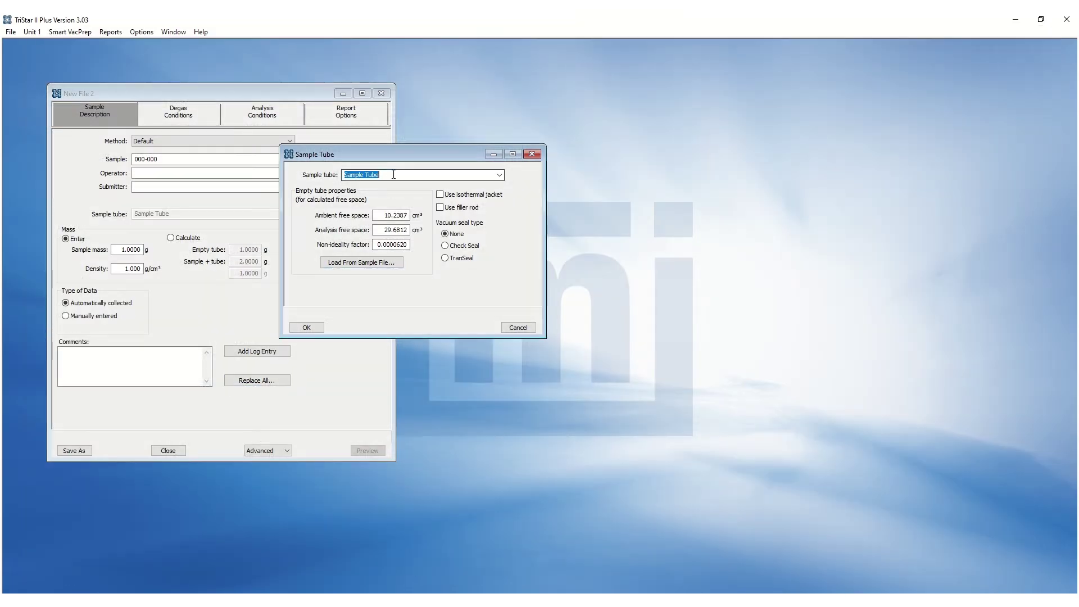
{"action": "type", "text": "Blank tu"}
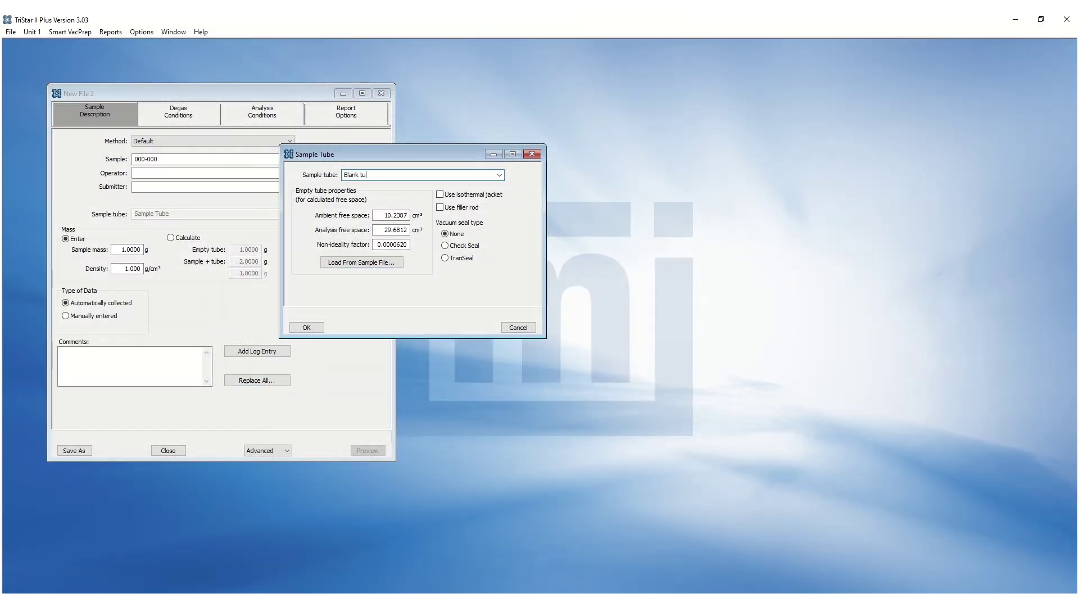
{"action": "type", "text": "be example 1"}
{"action": "left_click", "coordinate": [440, 195]}
{"action": "left_click", "coordinate": [307, 327]}
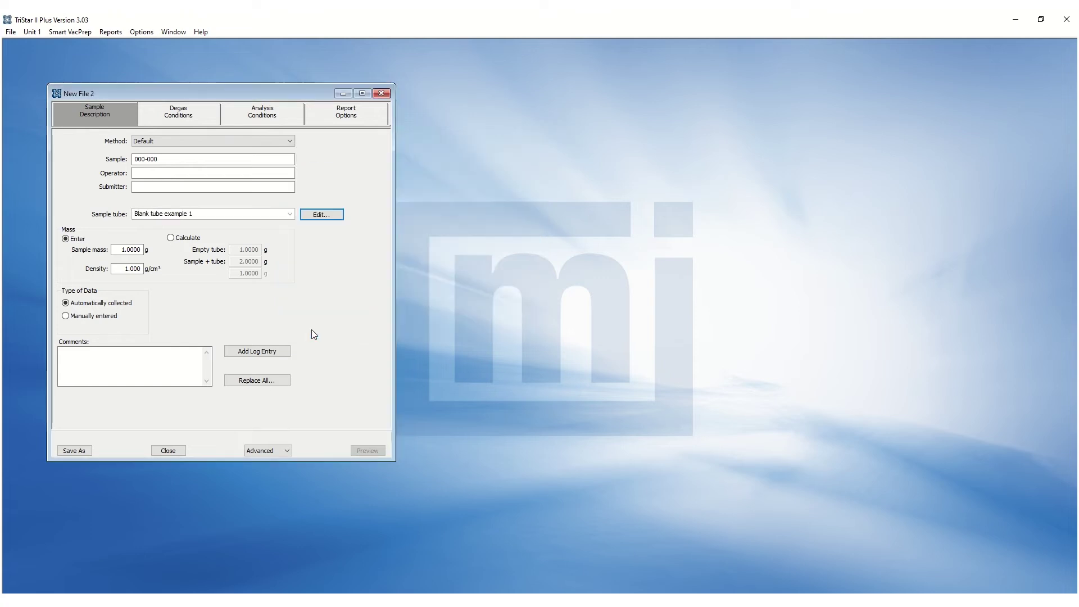
{"action": "left_click", "coordinate": [10, 32]}
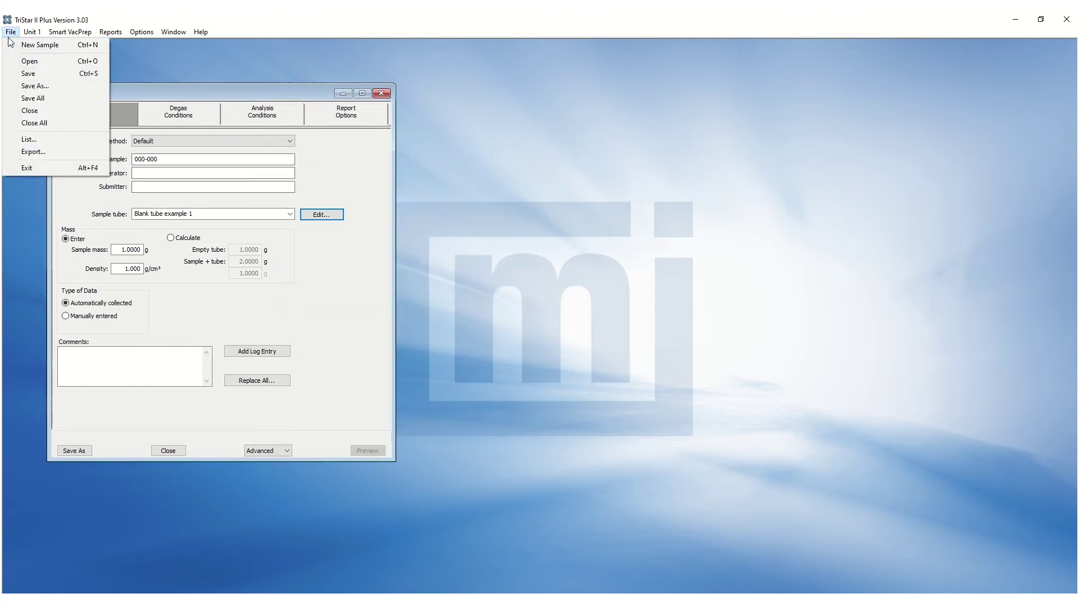
Save 'blank tube example 1' as Sample Tube Properties in the Sample Tube folder.
{"action": "left_click", "coordinate": [33, 86]}
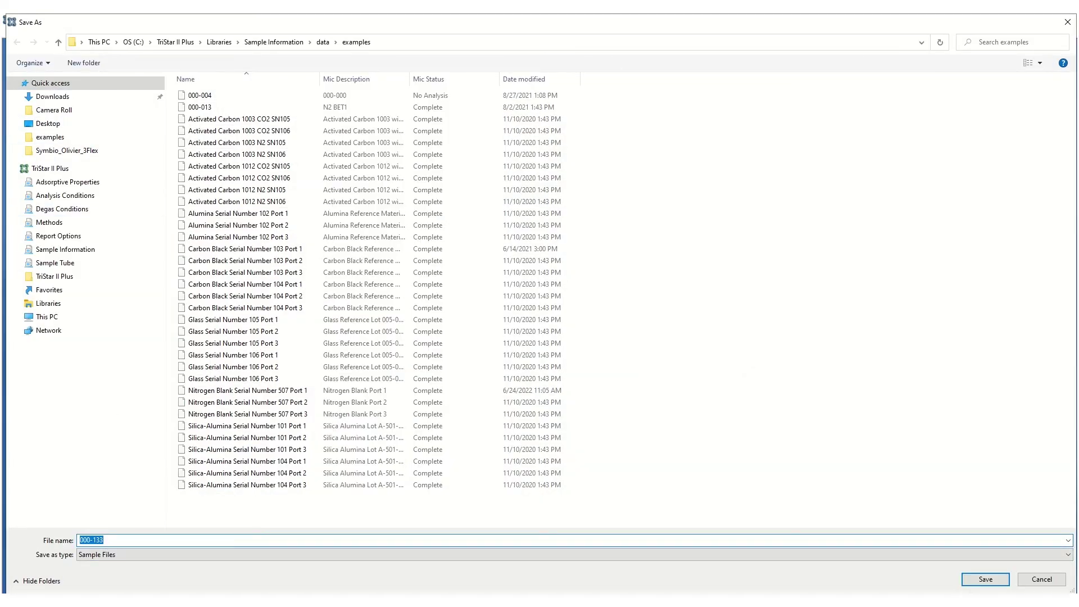
{"action": "type", "text": "blank tube example 1"}
{"action": "left_click", "coordinate": [154, 556]}
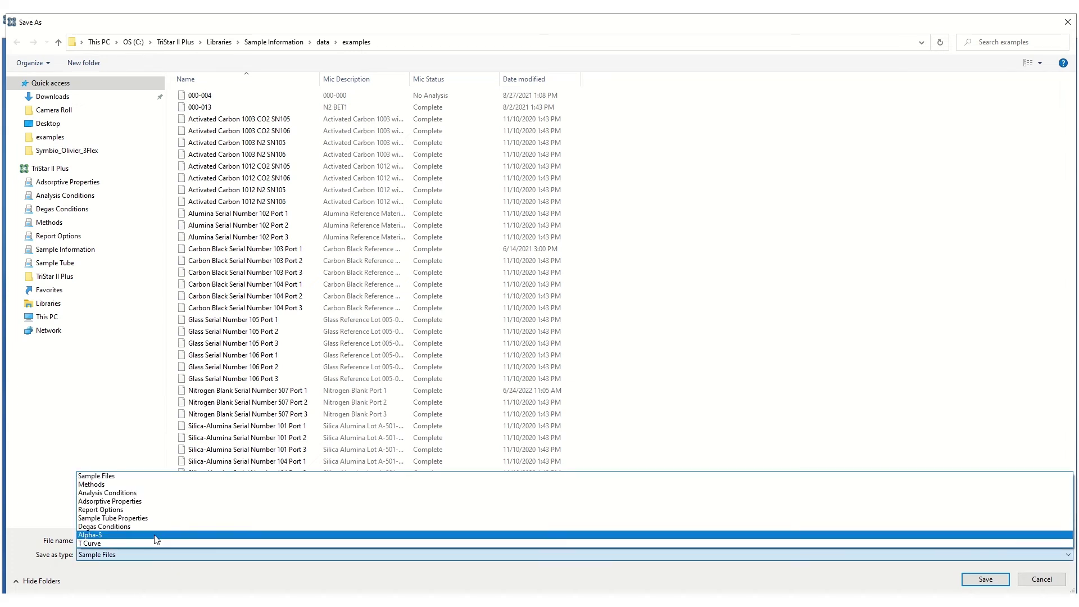
{"action": "left_click", "coordinate": [157, 520]}
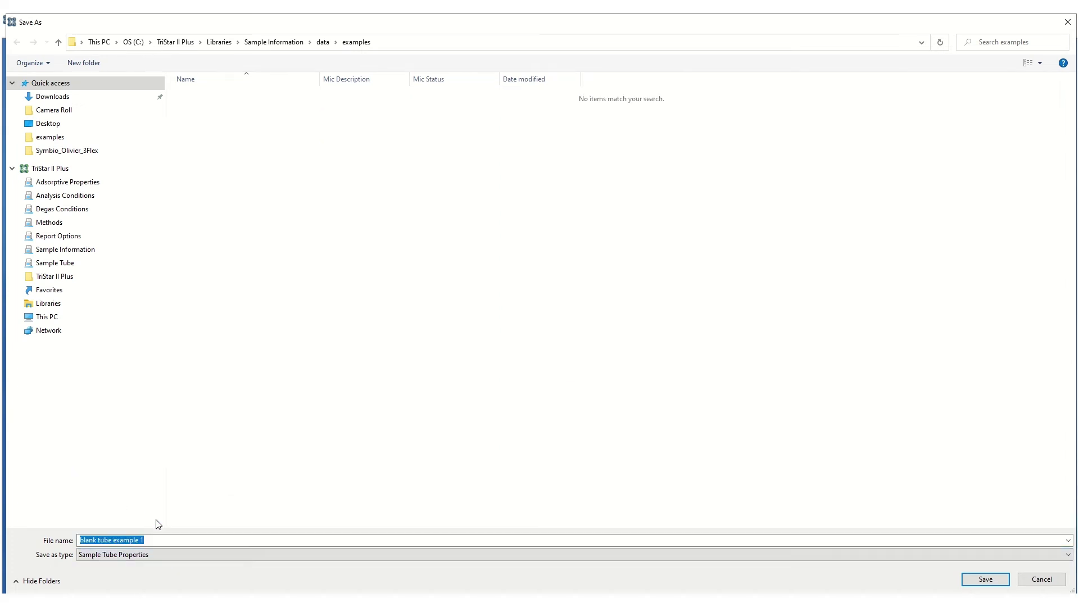
{"action": "left_click", "coordinate": [55, 263]}
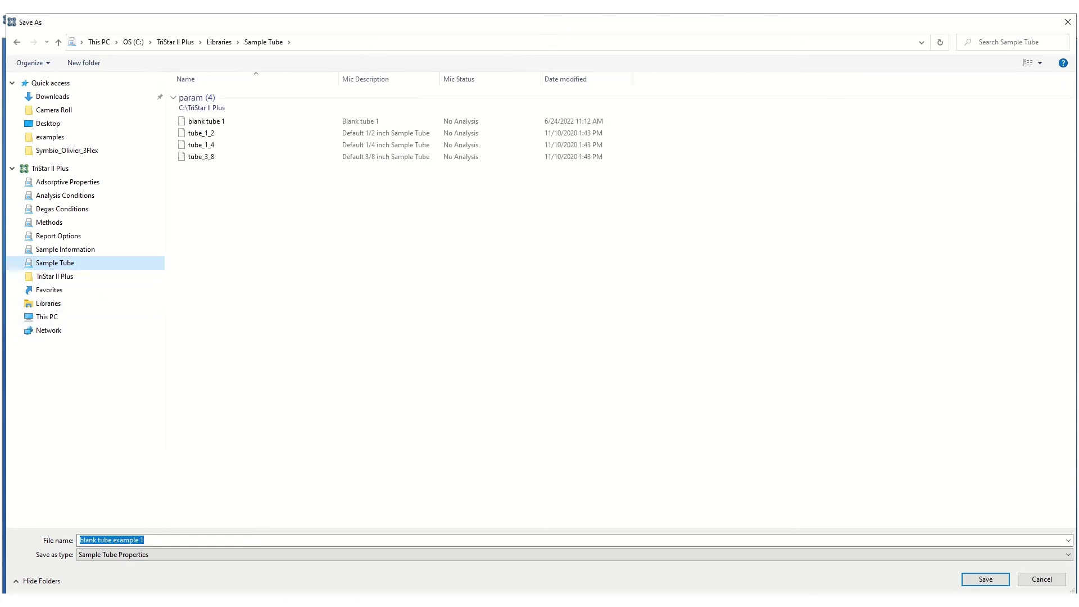
{"action": "left_click", "coordinate": [985, 579]}
{"action": "left_click", "coordinate": [11, 33]}
Create sample 'Calculate free space example' using sample tube Blank tube example 1.
{"action": "left_click", "coordinate": [39, 45]}
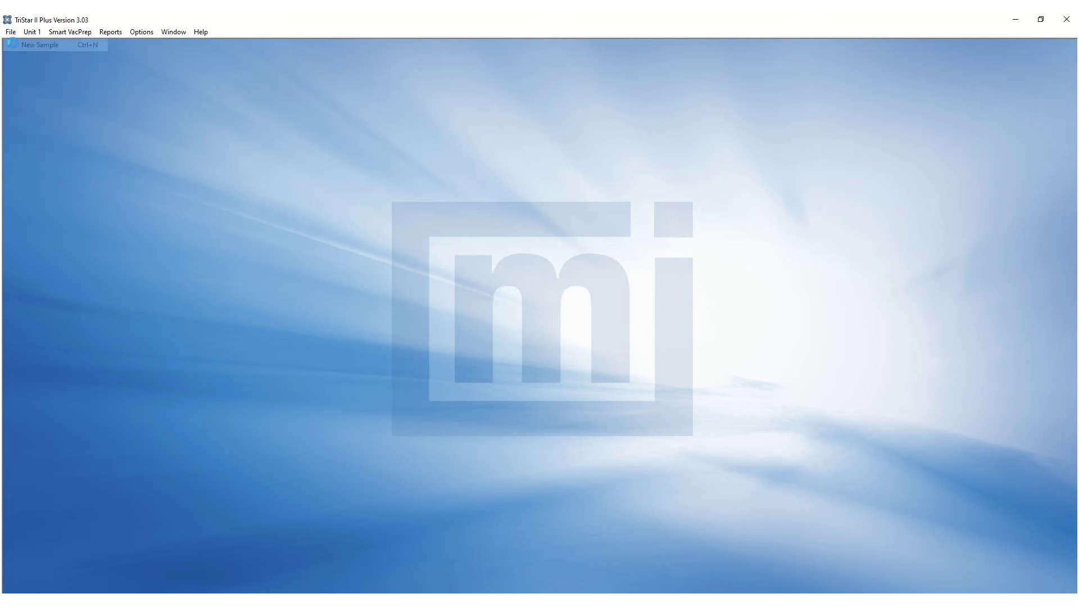
{"action": "left_click_drag", "start_coordinate": [243, 166], "coordinate": [350, 140]}
{"action": "double_click", "coordinate": [337, 205]}
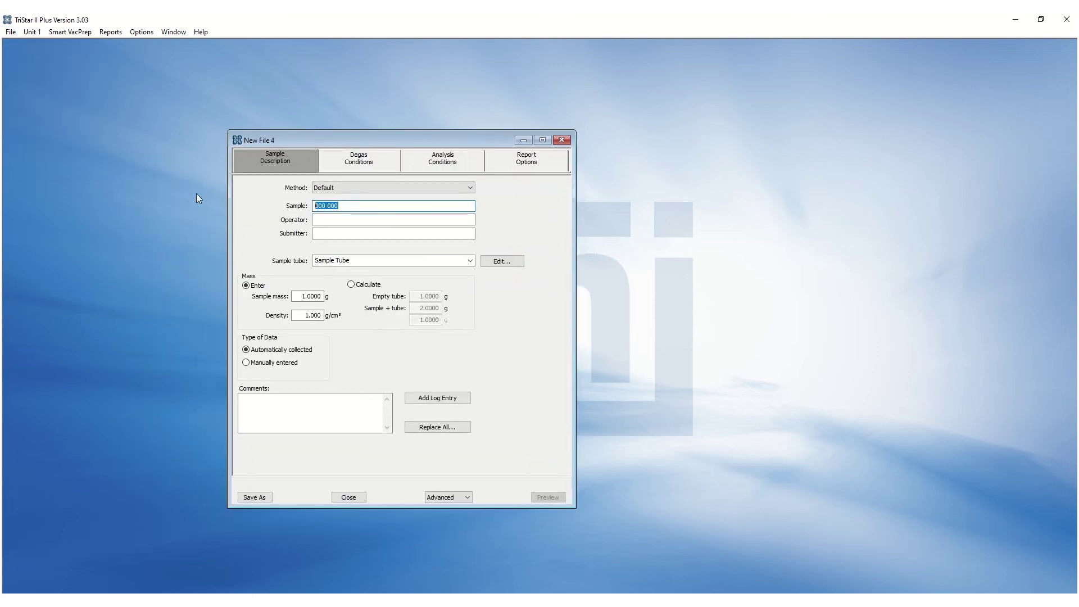
{"action": "type", "text": "Calculate free space example"}
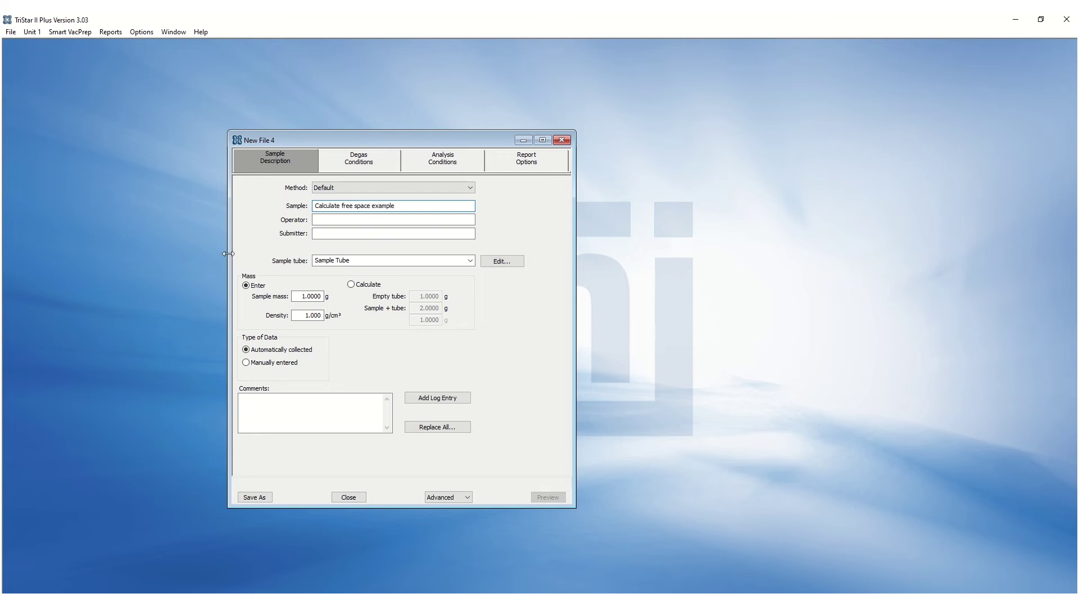
{"action": "left_click", "coordinate": [469, 261]}
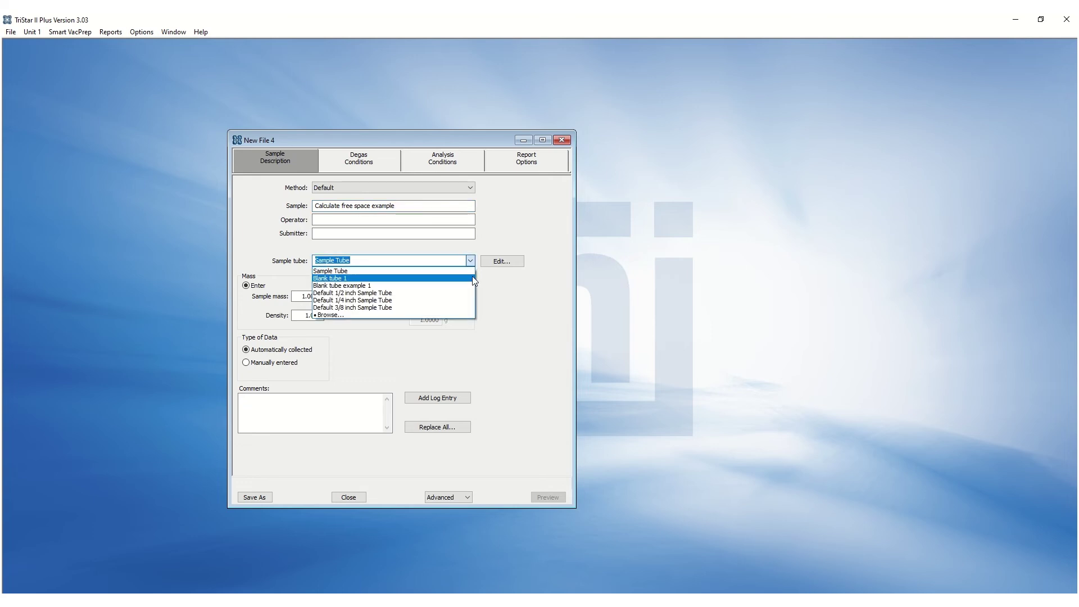
{"action": "left_click", "coordinate": [469, 285]}
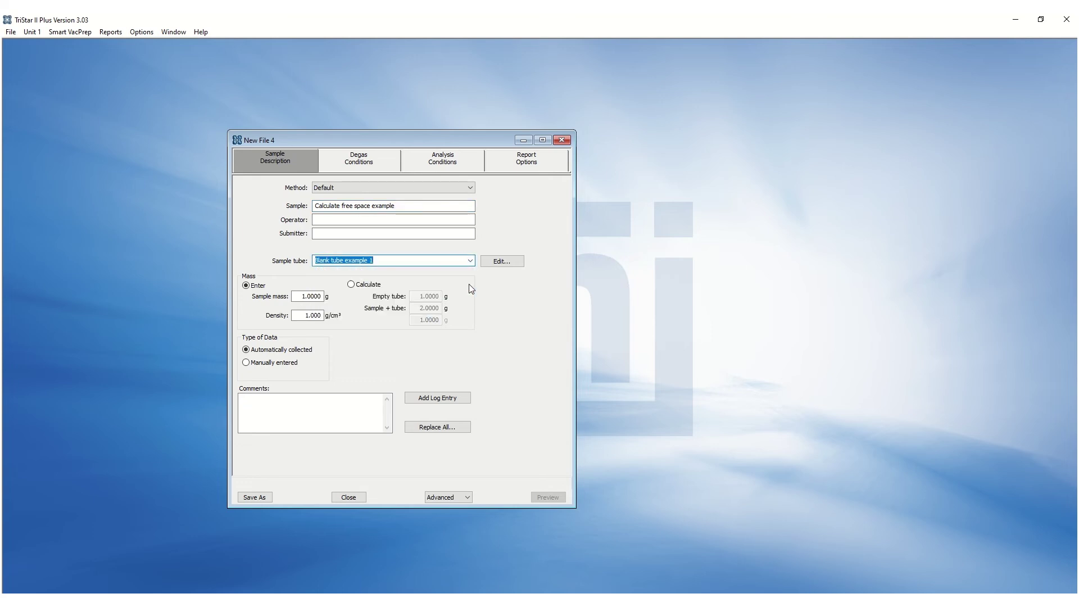
Calculate mass from empty tube 28.6025 and sample + tube 29.1094, with density 2.100.
{"action": "left_click", "coordinate": [351, 284]}
{"action": "left_click", "coordinate": [429, 295]}
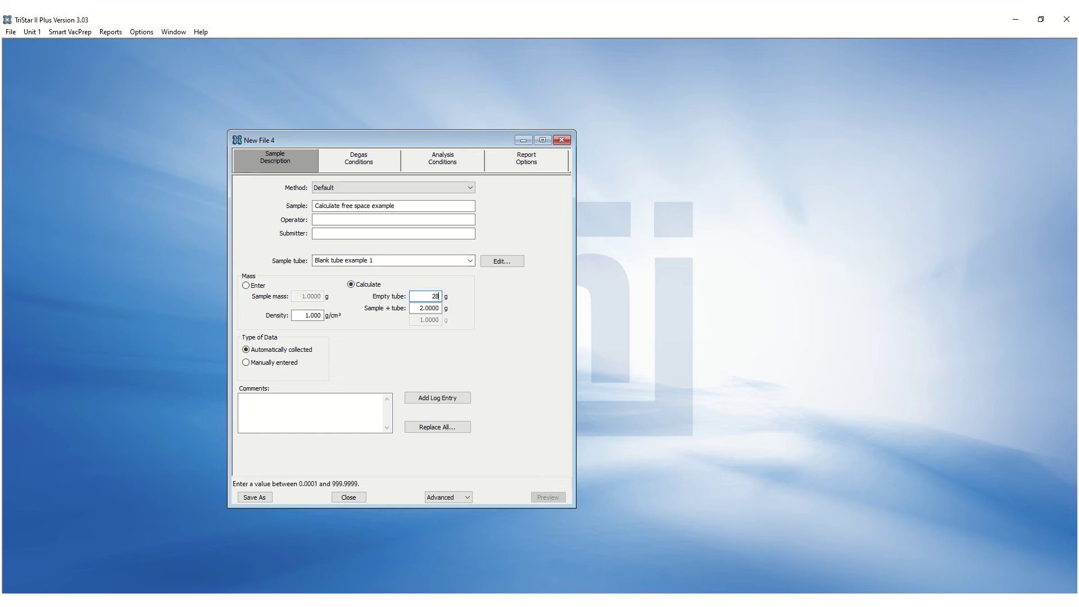
{"action": "type", "text": "28.6025"}
{"action": "key", "text": "Tab"}
{"action": "type", "text": "29.109"}
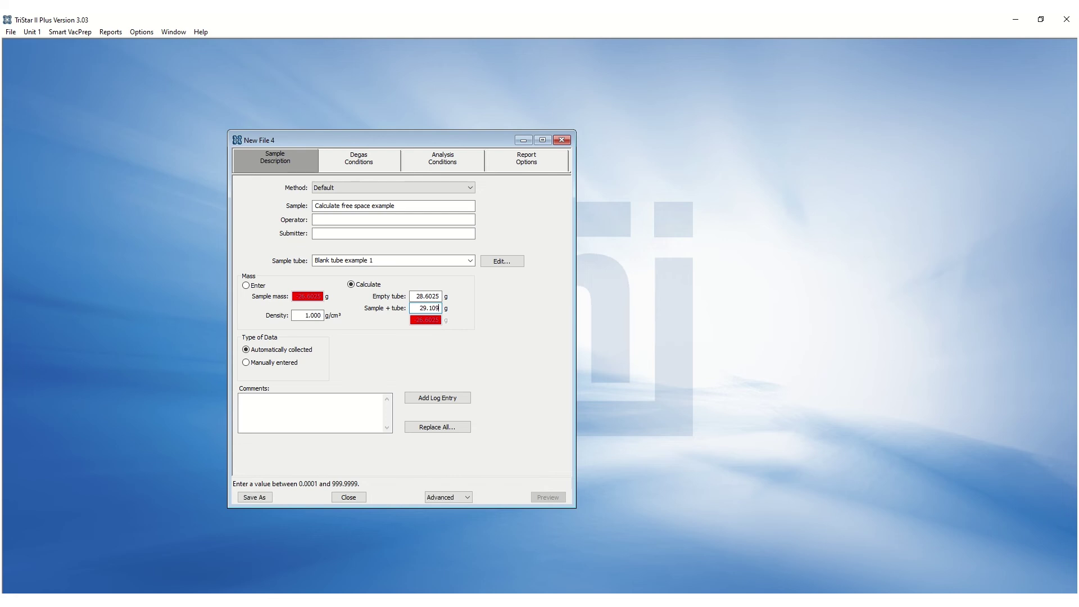
{"action": "type", "text": "4"}
{"action": "key", "text": "Tab"}
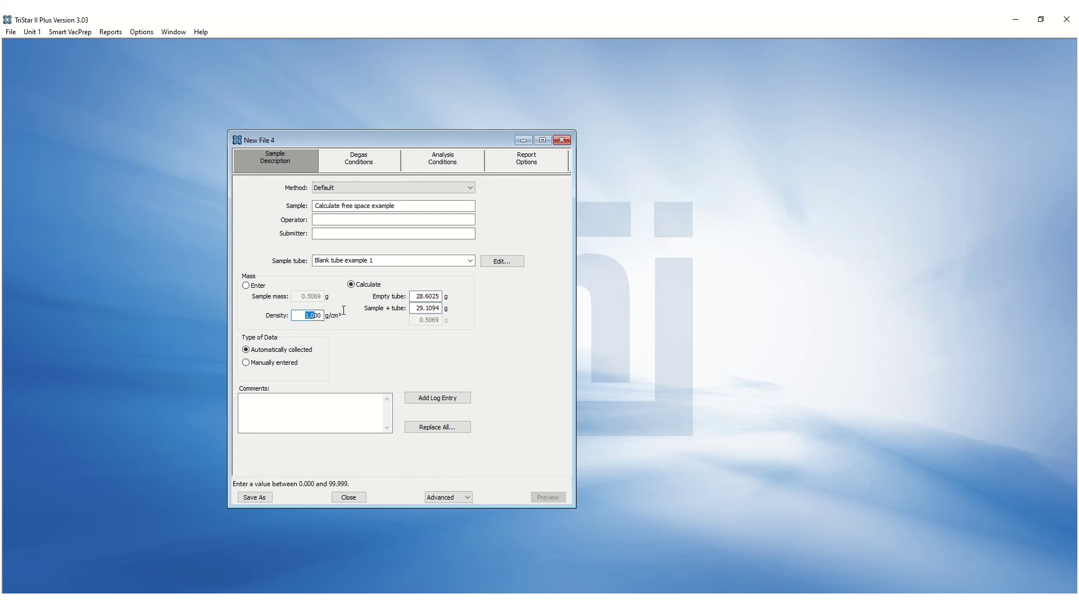
{"action": "type", "text": "2.1"}
{"action": "left_click", "coordinate": [345, 403]}
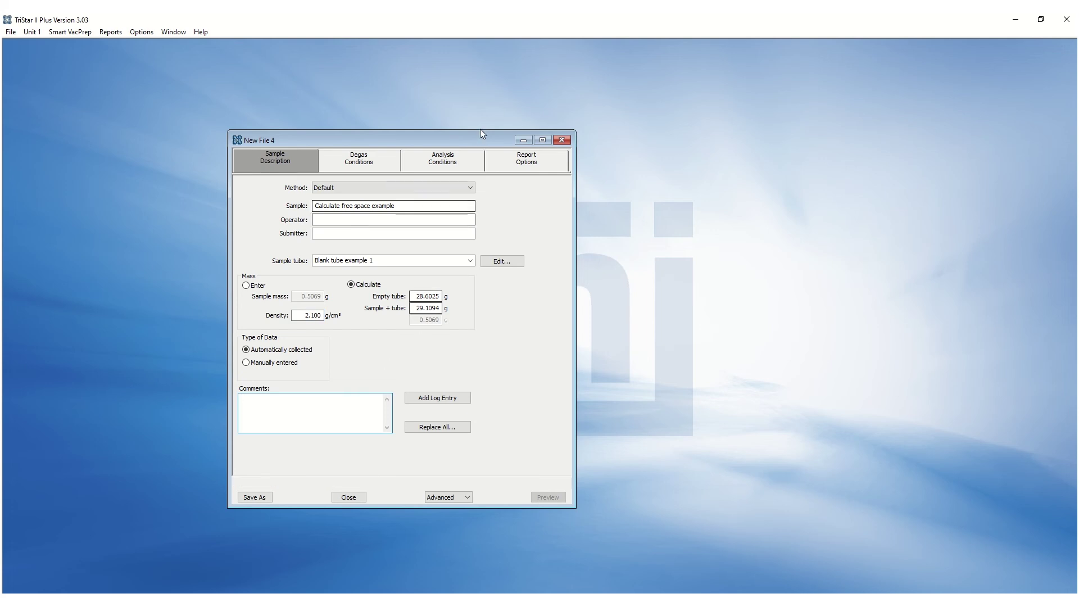
Set Free Space to Calculate in the sample's Analysis Conditions.
{"action": "left_click", "coordinate": [442, 159]}
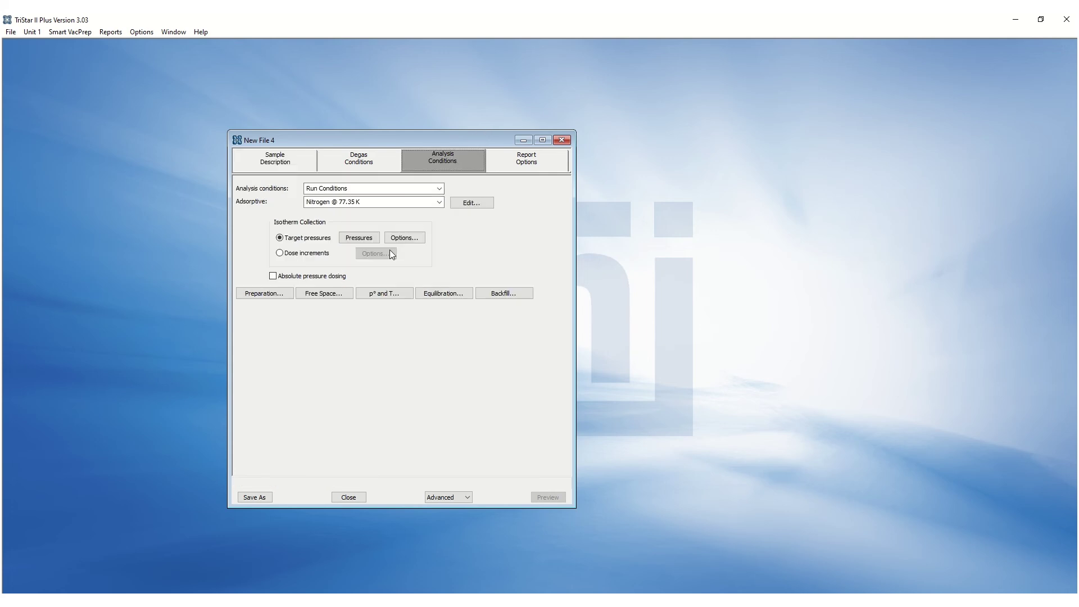
{"action": "left_click", "coordinate": [322, 293]}
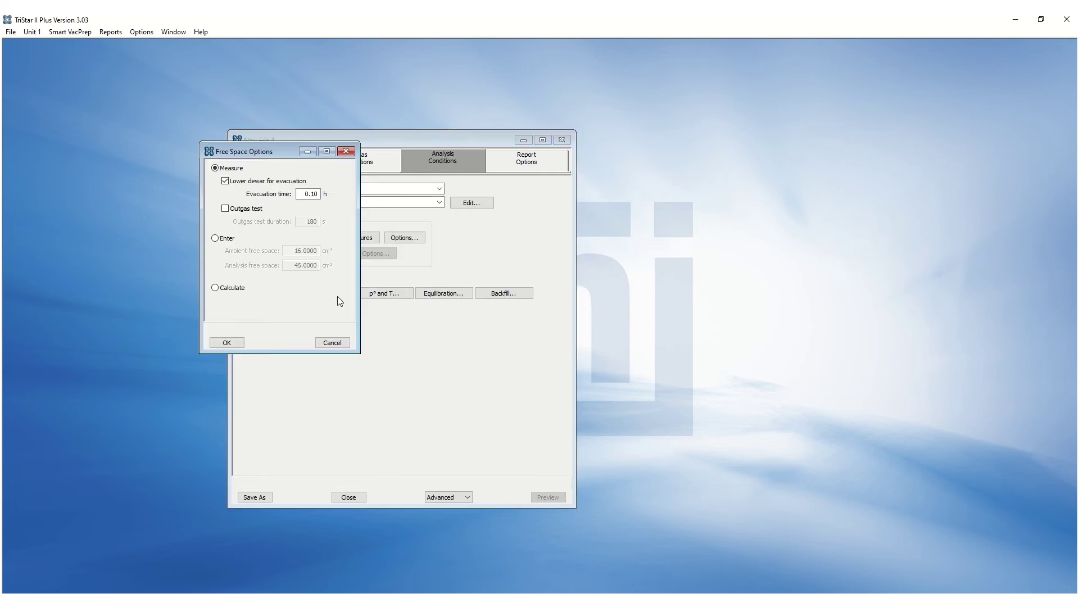
{"action": "left_click", "coordinate": [225, 288]}
{"action": "left_click", "coordinate": [225, 343]}
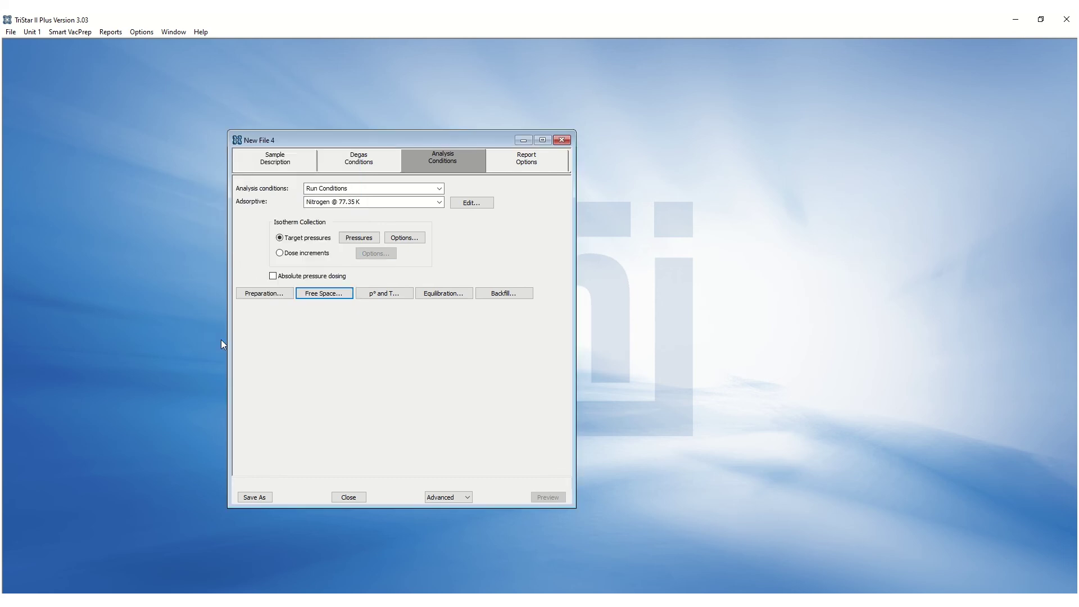